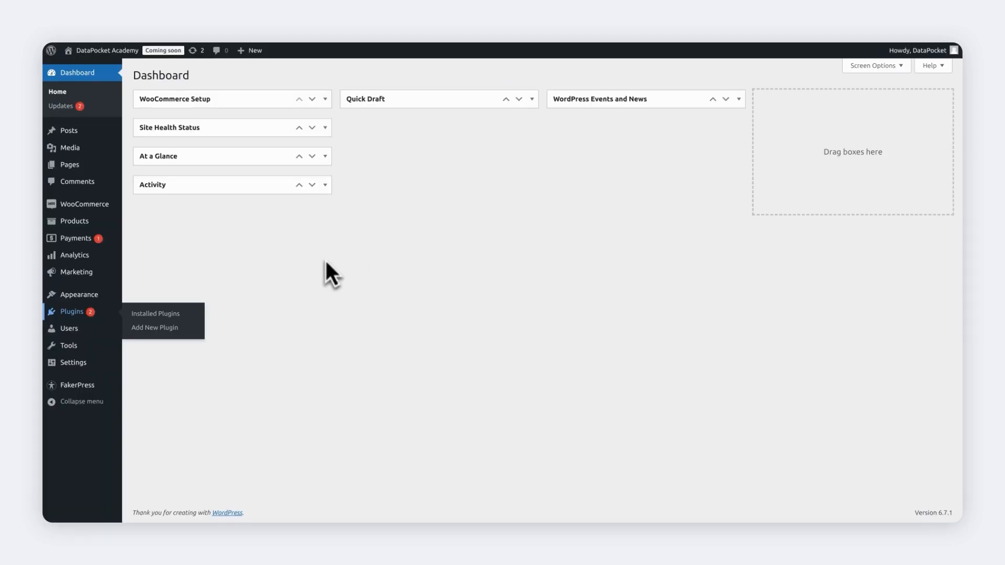
Step: Search the WordPress plugin directory for DataPocket, then install and activate the plugin
left_click(78, 311)
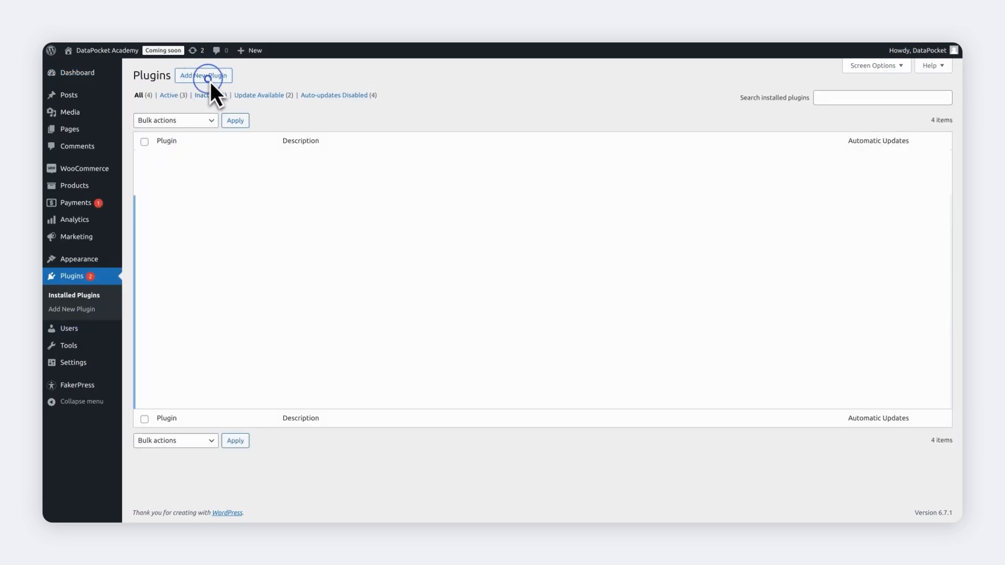
left_click(210, 79)
type("Dat")
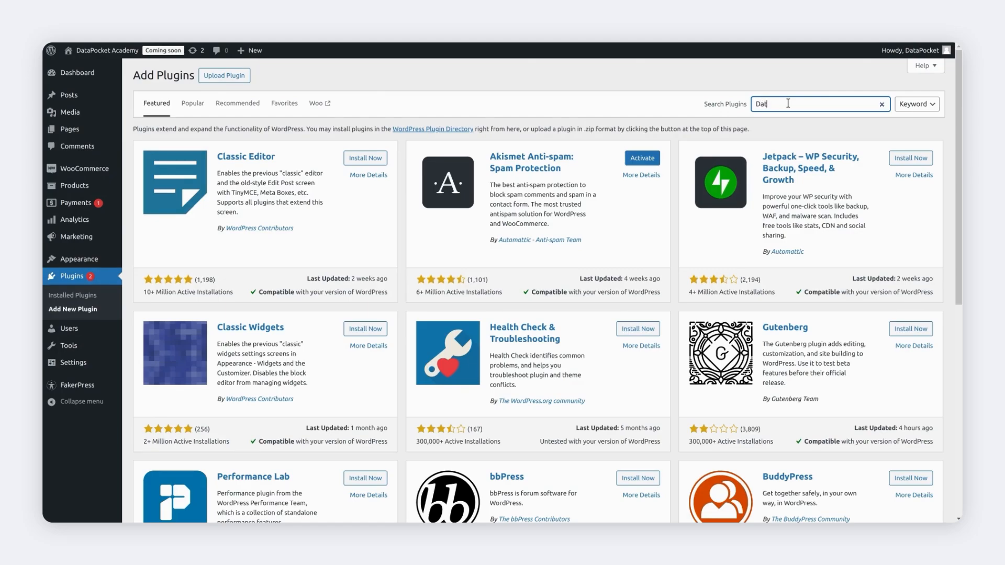
type("aPocket")
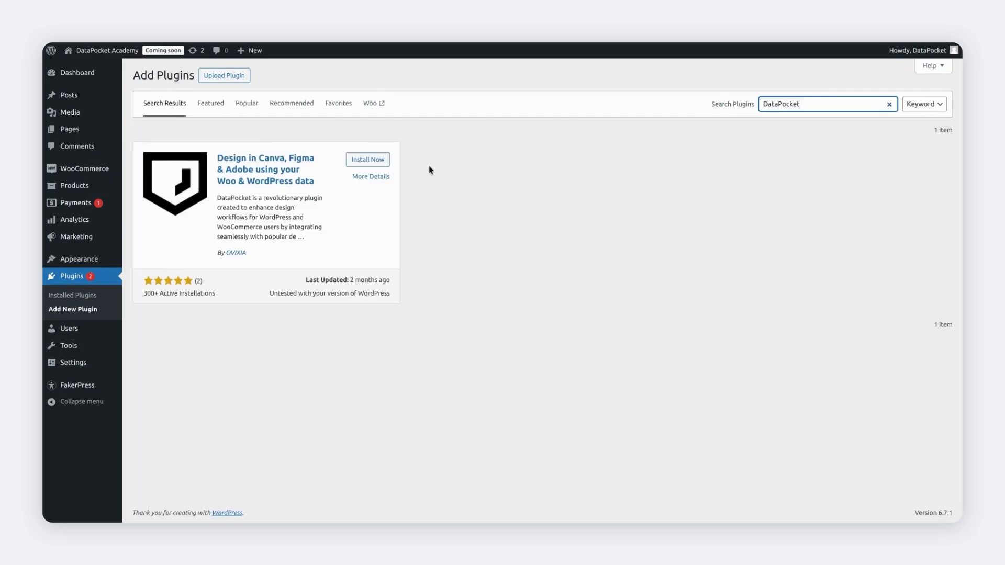
left_click(372, 163)
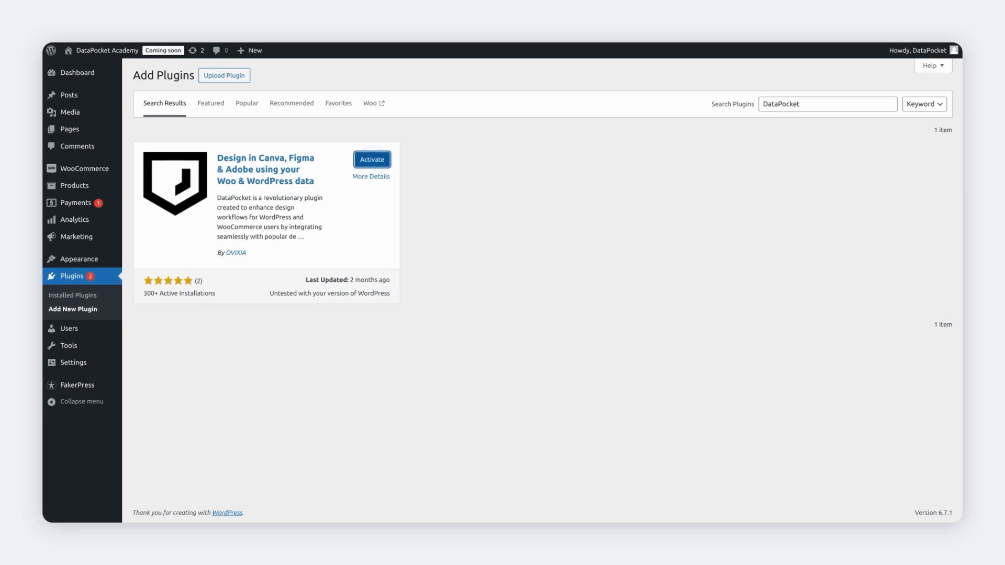
left_click(372, 161)
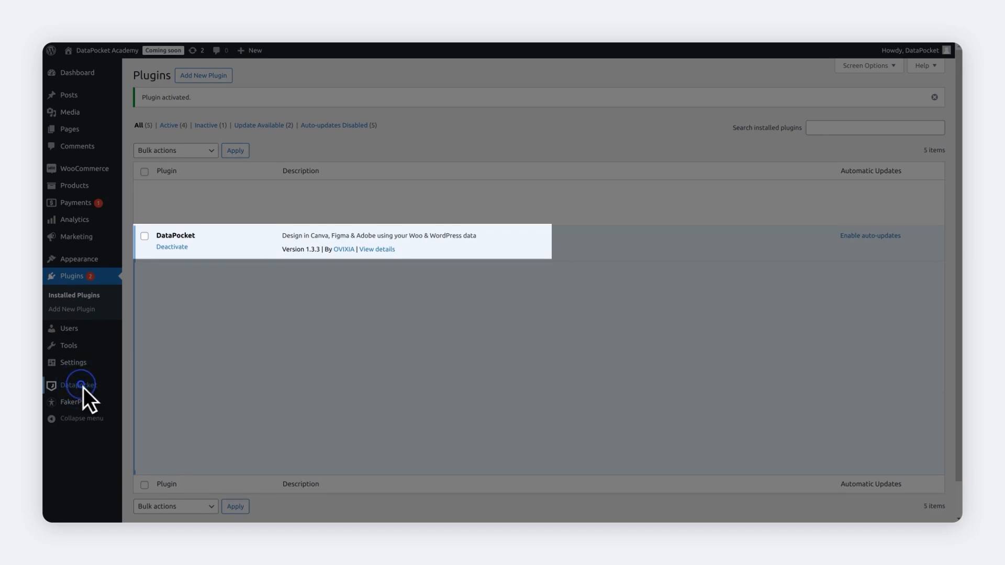
Step: Open DataPocket on the WordPress site and log in to the DataPocket dashboard with the academy Google account
left_click(83, 386)
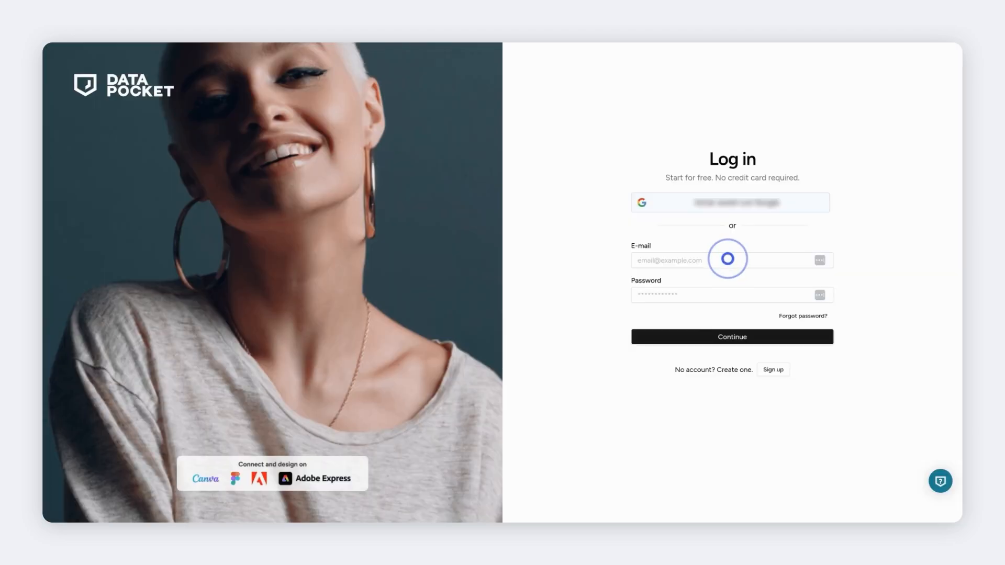
left_click(727, 259)
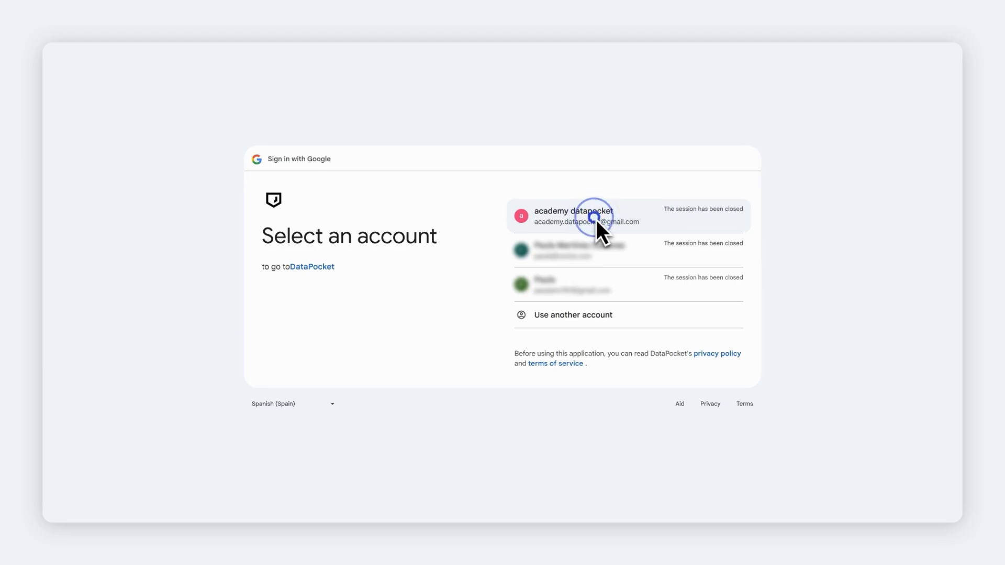
left_click(595, 219)
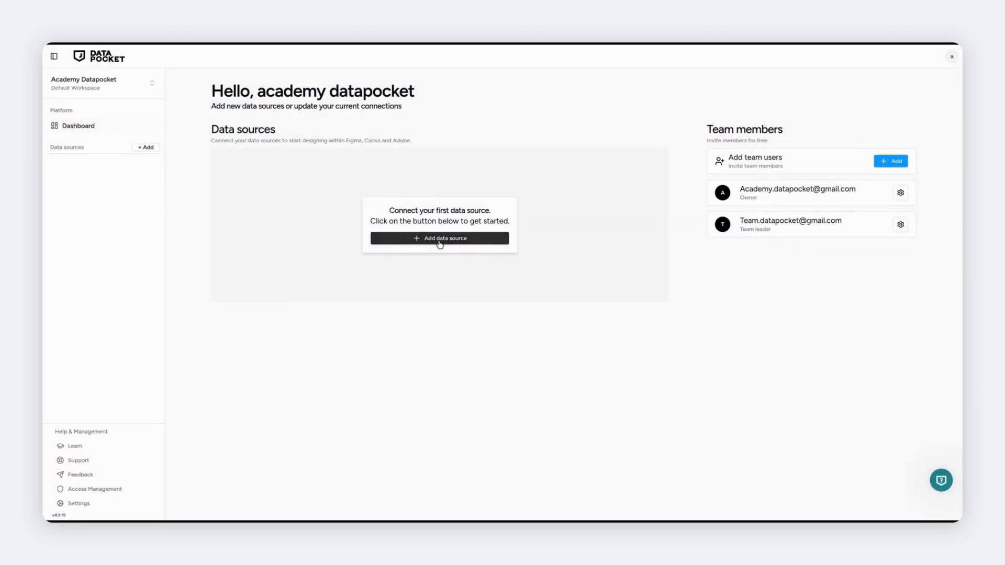
Step: Add a WordPress data source in DataPocket, entering the site URL and the DataPocket key, and submit the connection
left_click(439, 242)
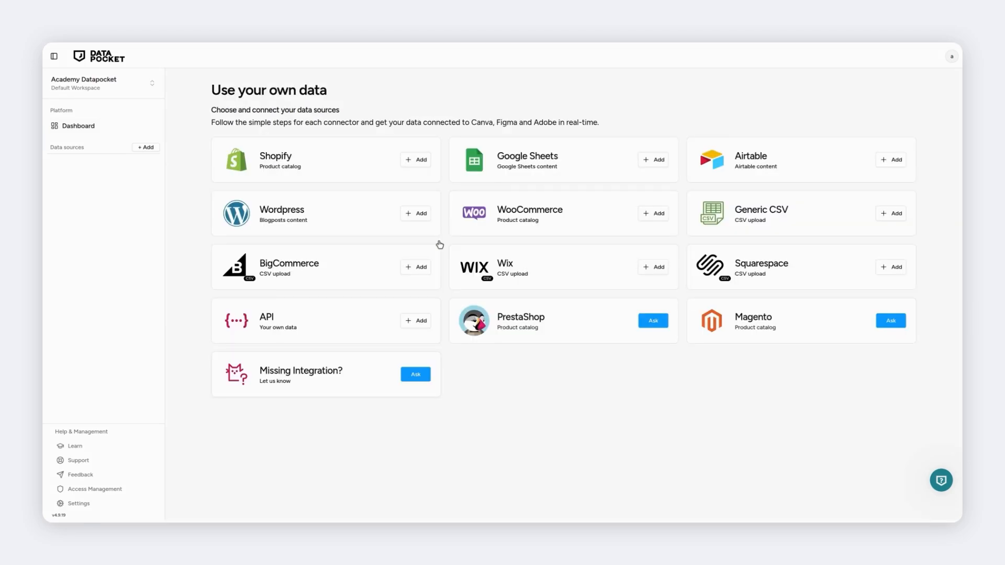
left_click(420, 215)
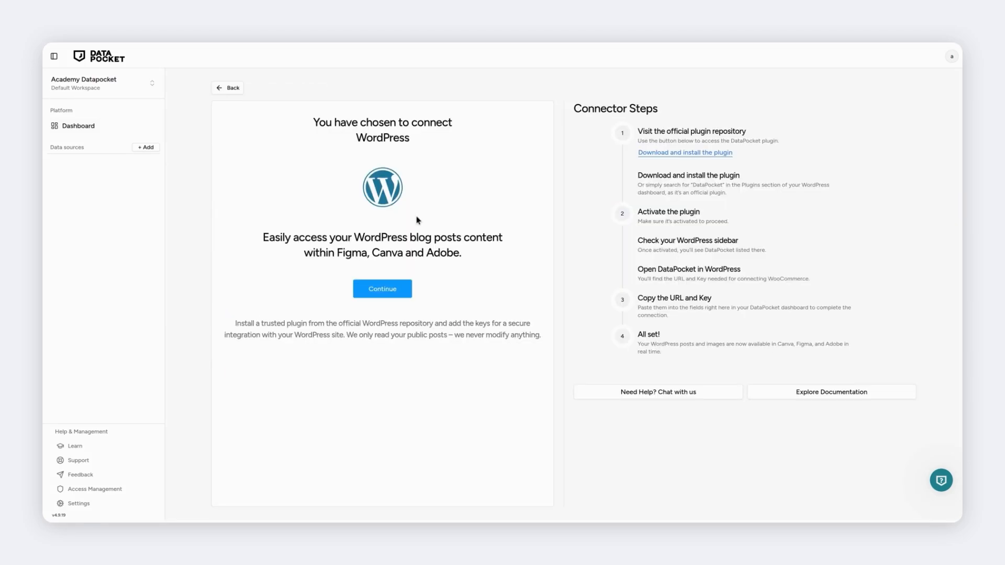
left_click(406, 288)
left_click(331, 136)
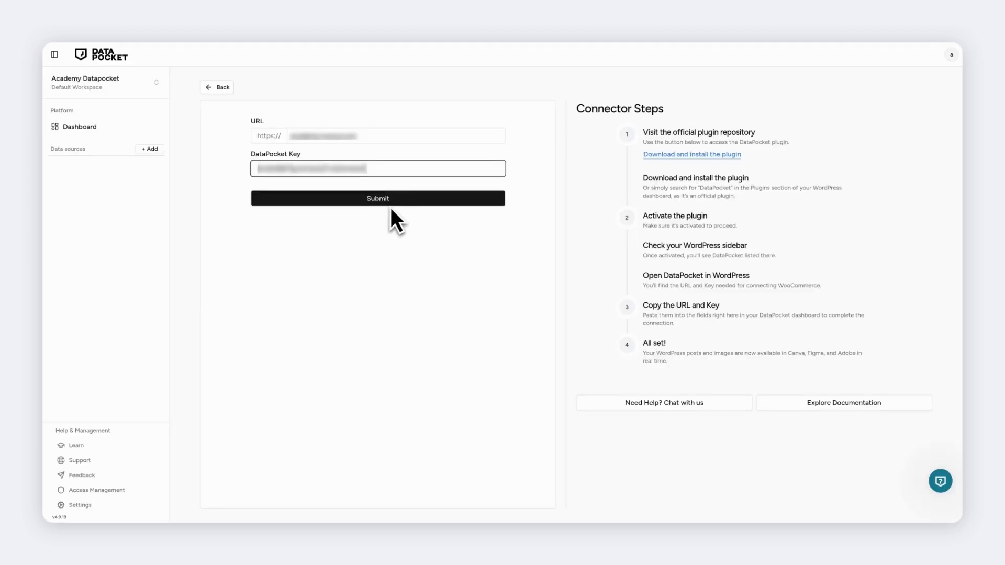
left_click(379, 199)
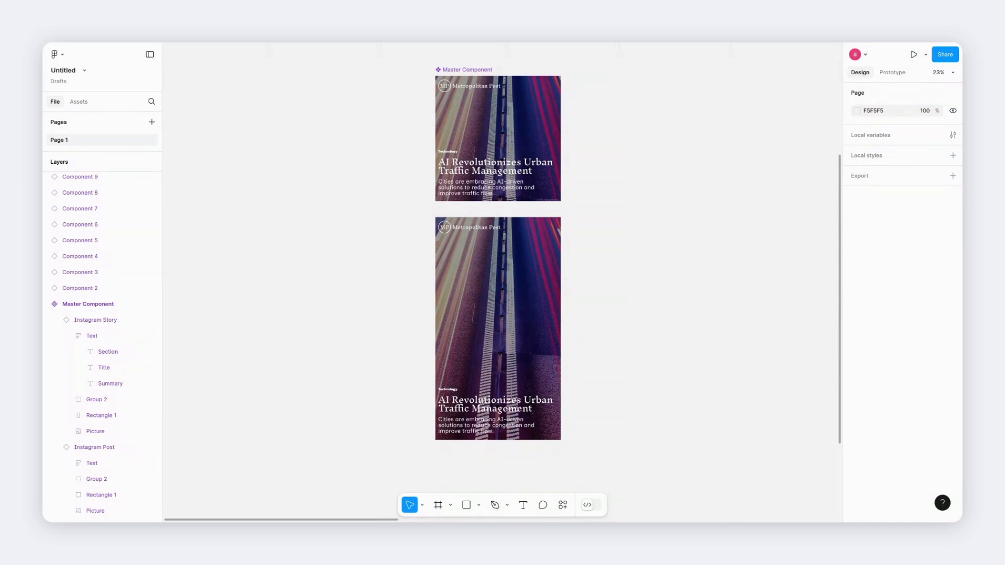
Step: Switch to the Figma design file, find the DataPocket plugin and run it
right_click(647, 305)
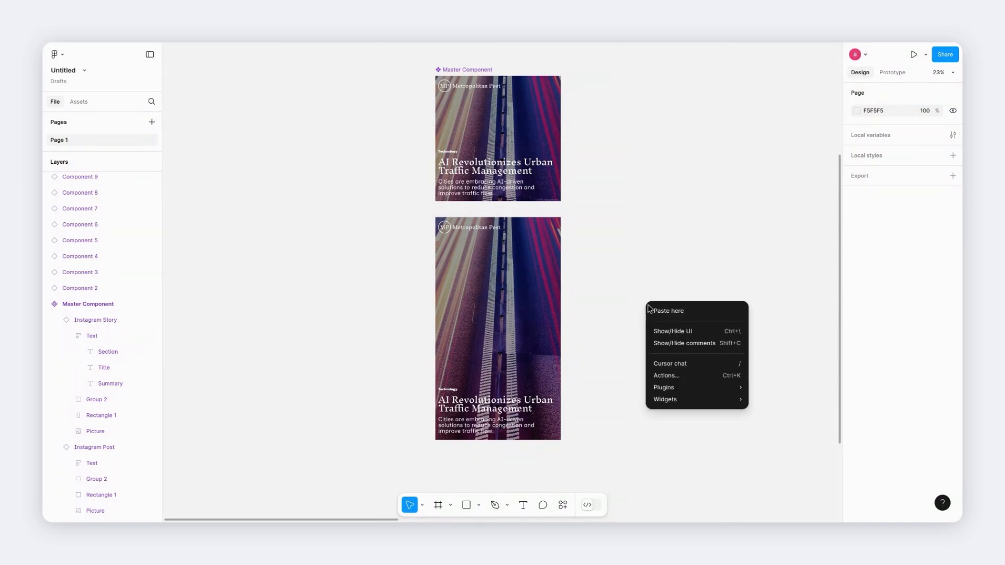
mouse_move(675, 389)
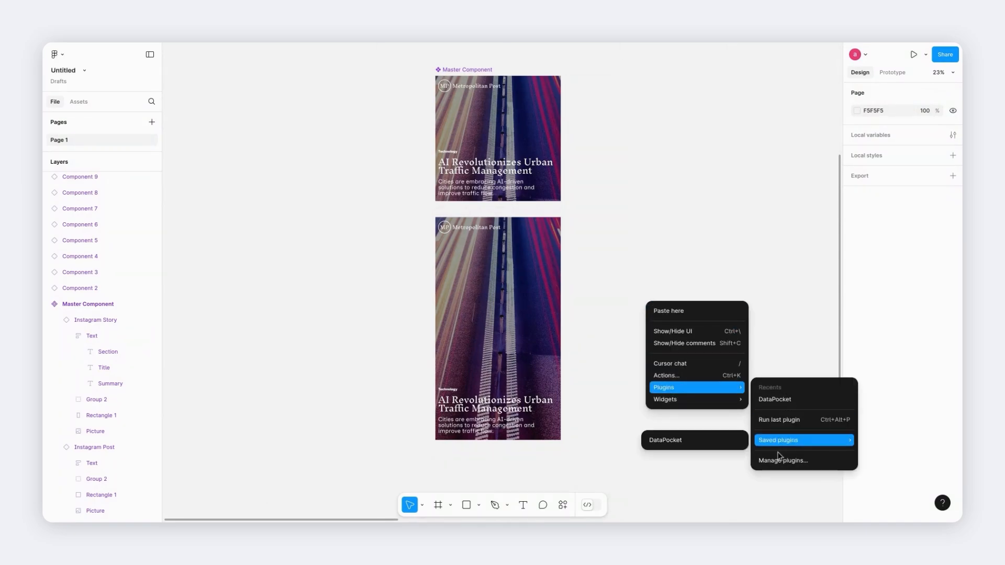
left_click(782, 461)
type("D")
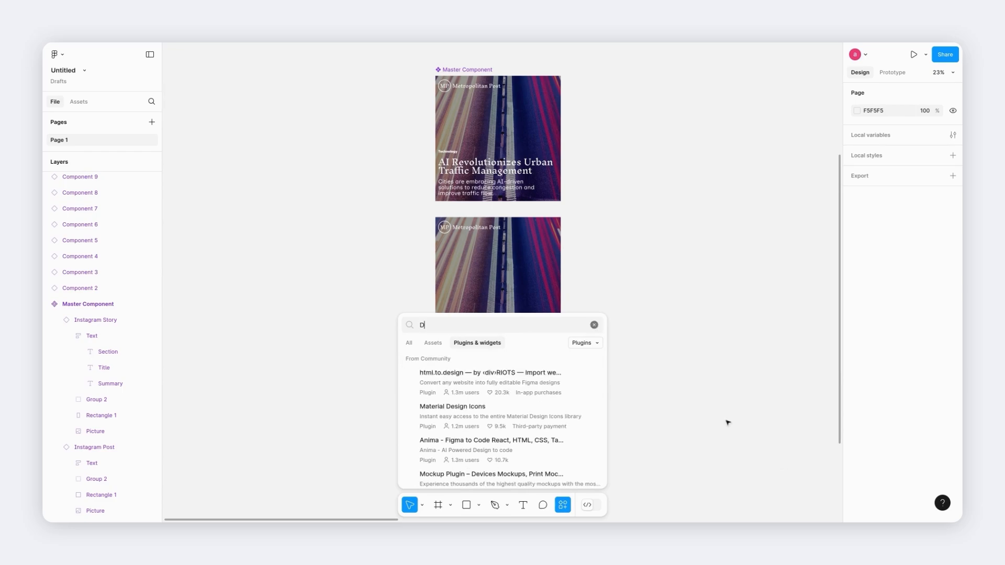
type("ataPocket")
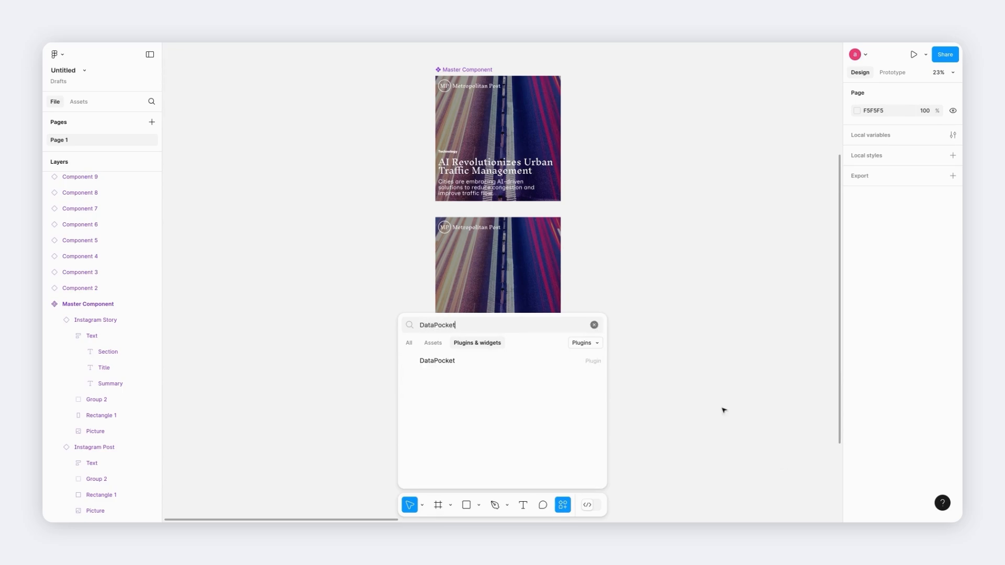
left_click(532, 363)
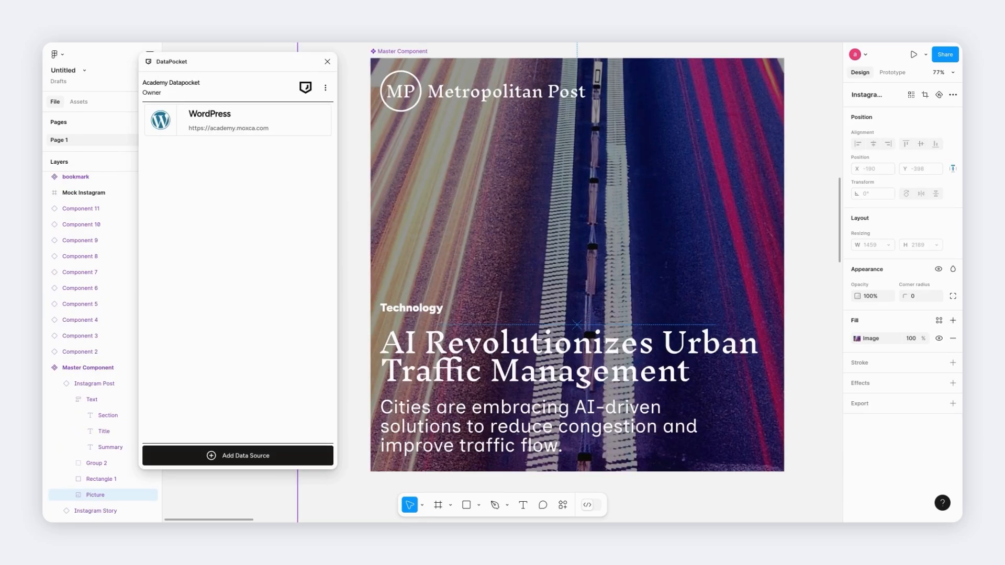
Step: Open the WordPress post "Coding for Kids: A Growing Trend in Schools" in DataPocket and apply its image to the Instagram Post's Picture layer
left_click(837, 388)
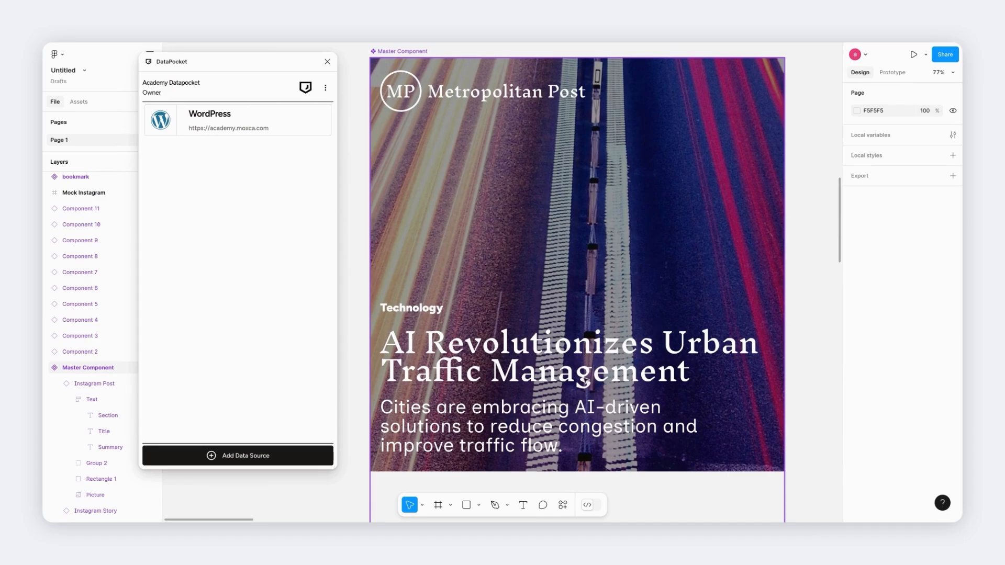
left_click(250, 131)
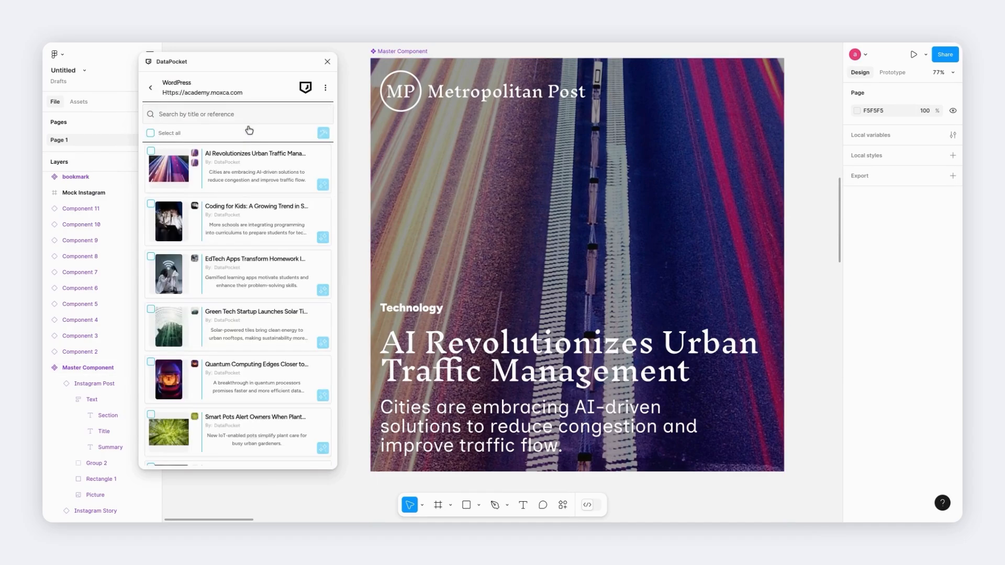
left_click(236, 218)
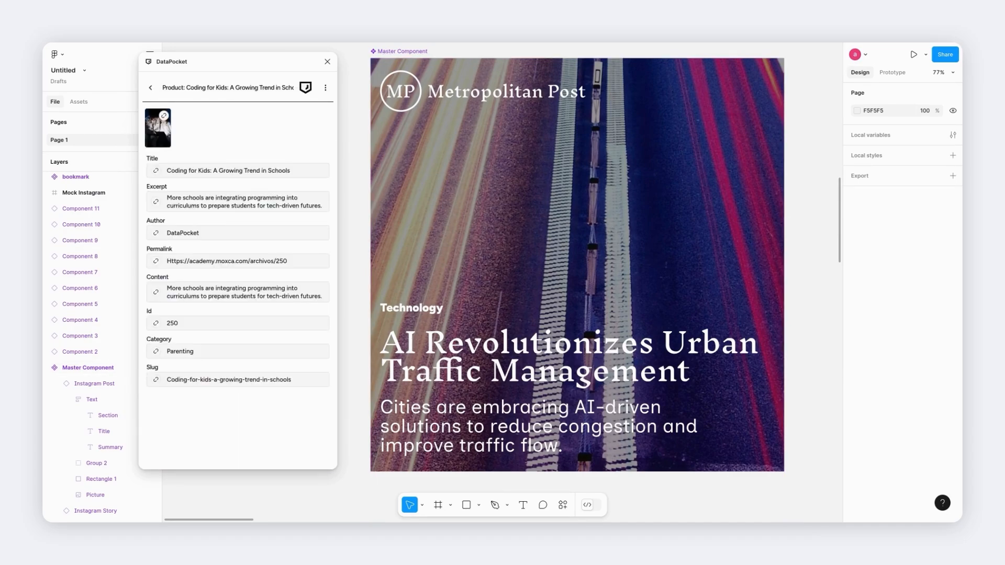
left_click(65, 493)
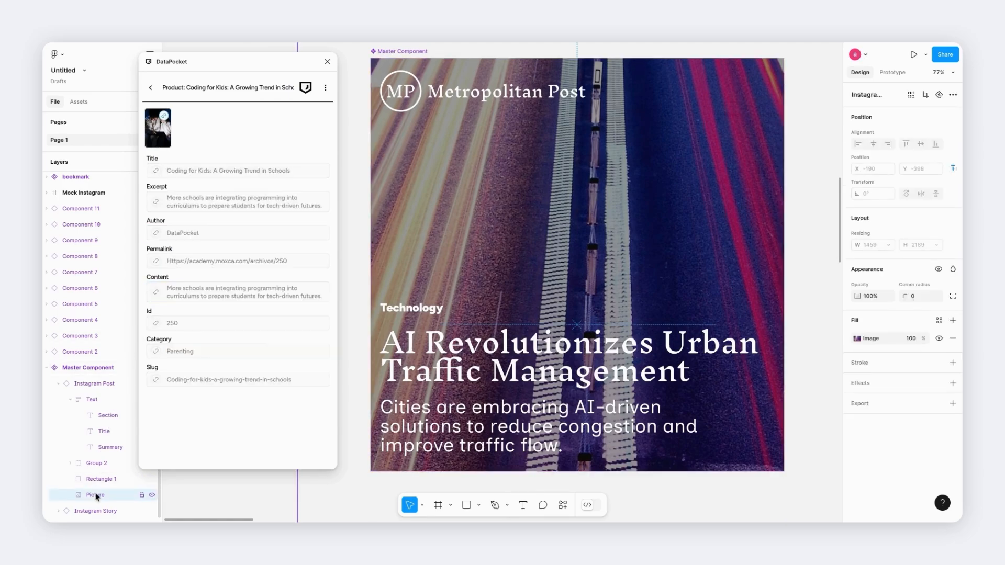
left_click(160, 137)
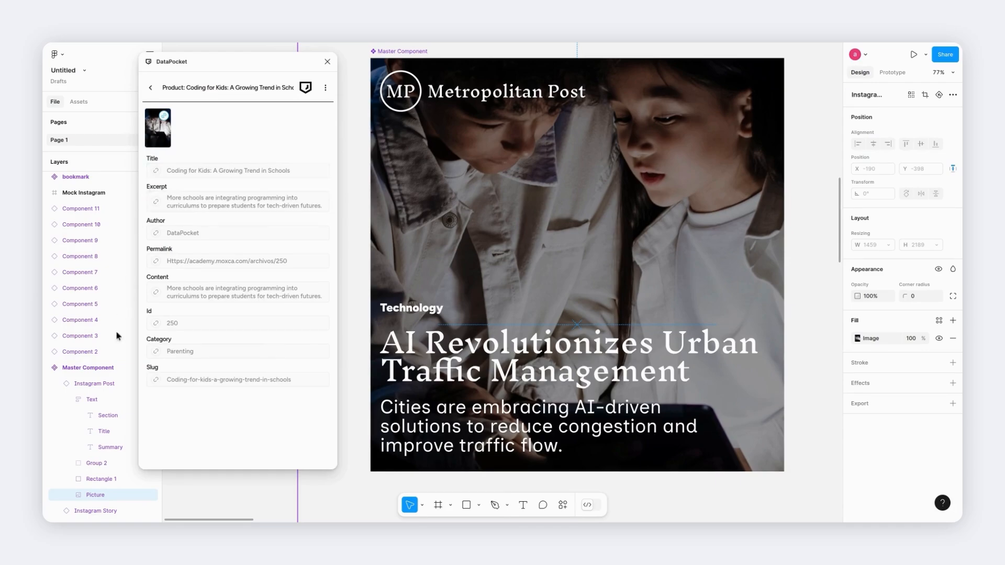
Step: Fill the Instagram Post's Title layer with the post's title and its Summary layer with the post's excerpt
left_click(104, 431)
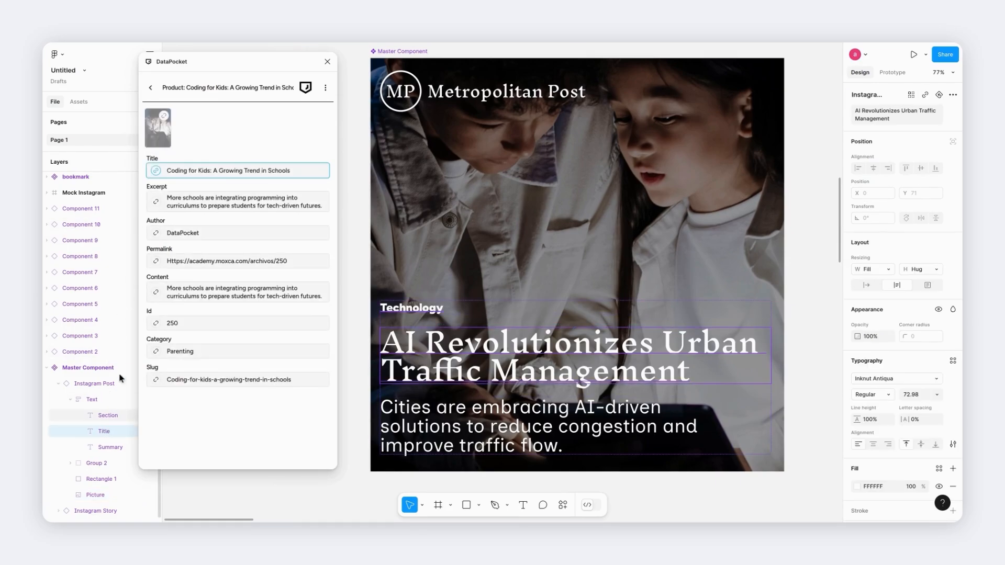
left_click(183, 177)
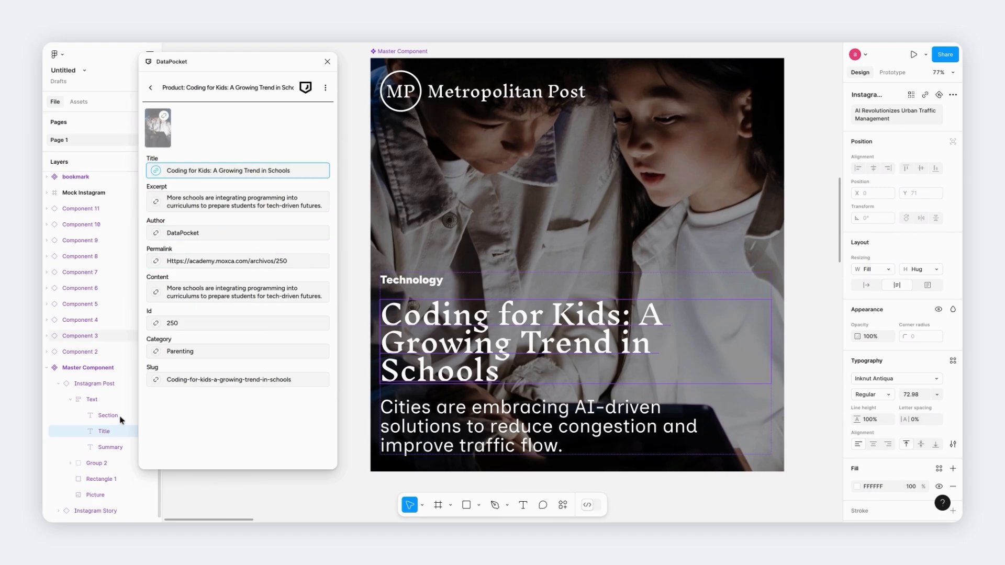
left_click(110, 447)
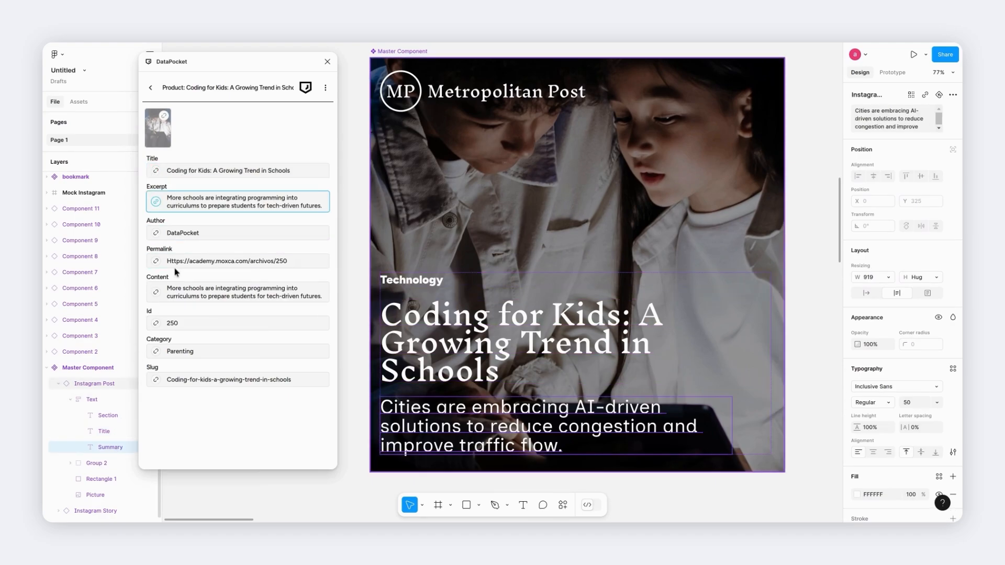
left_click(192, 206)
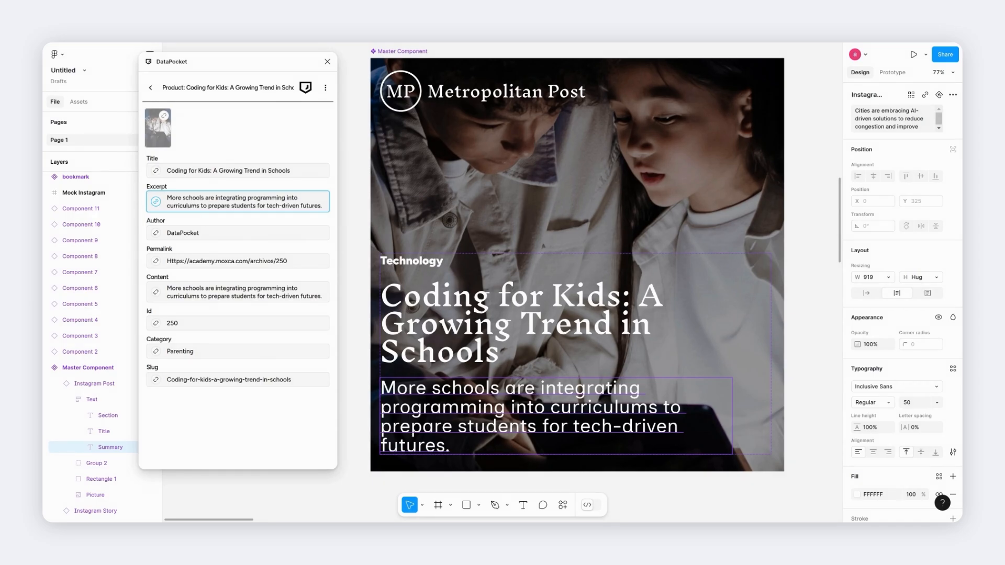
left_click(807, 313)
Step: Apply the "Coding for Kids" post image to the Picture layer of the Instagram Story
scroll(807, 312, "down", 8)
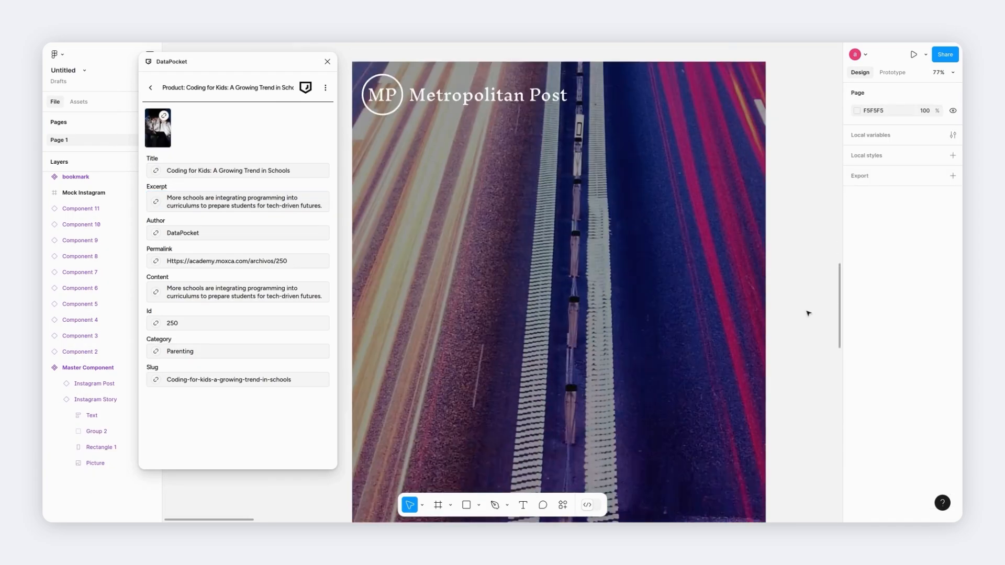
scroll(807, 314, "down", 5)
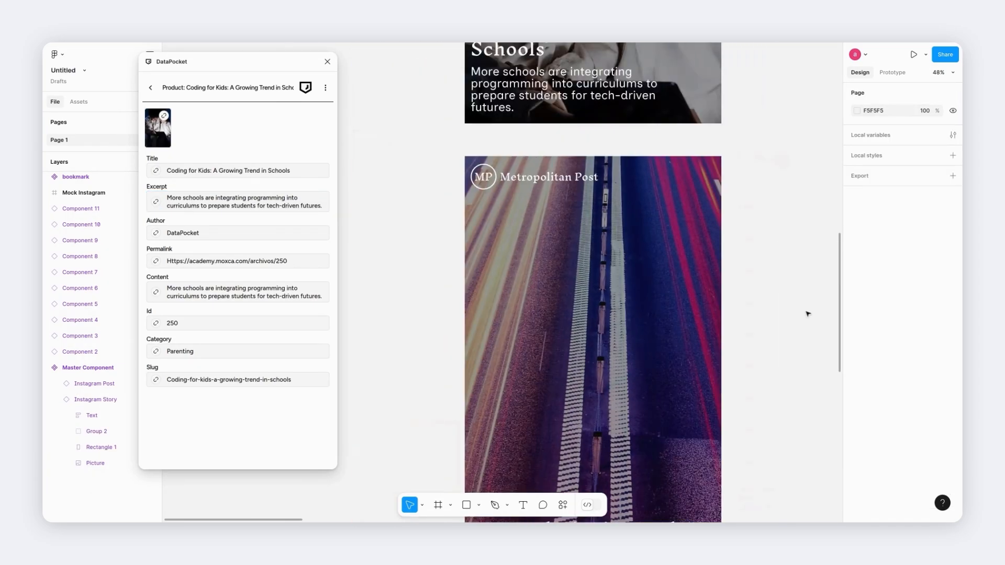
scroll(808, 311, "down", 3)
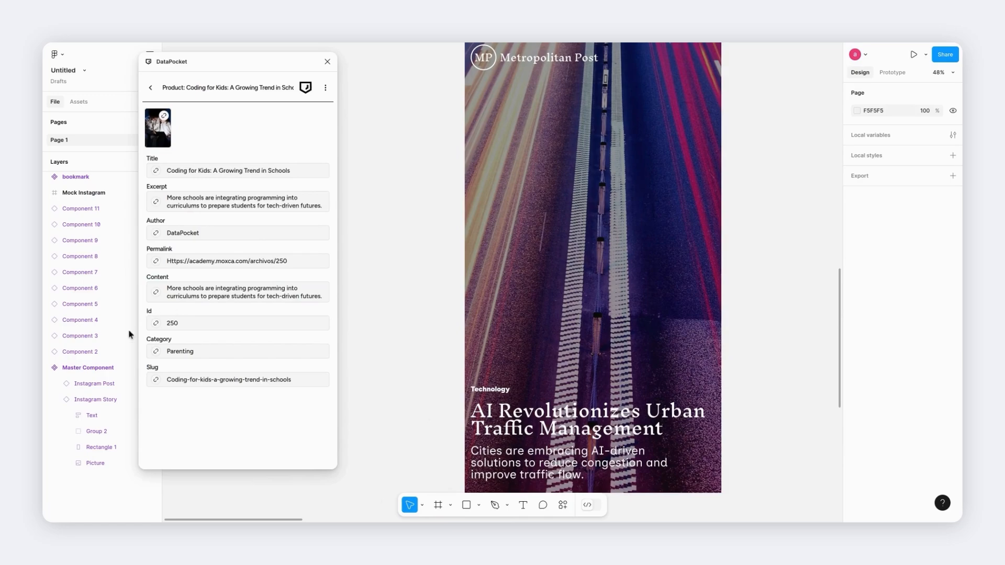
left_click(104, 465)
left_click(158, 128)
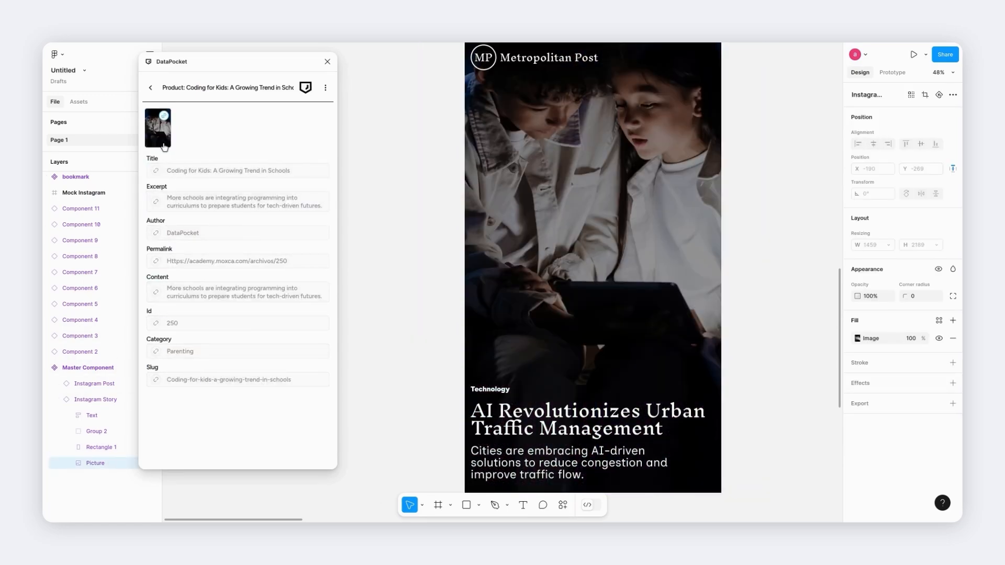
Step: Fill the Instagram Story's Title layer with the post's title and its Summary layer with the post's content
left_click(71, 414)
left_click(99, 448)
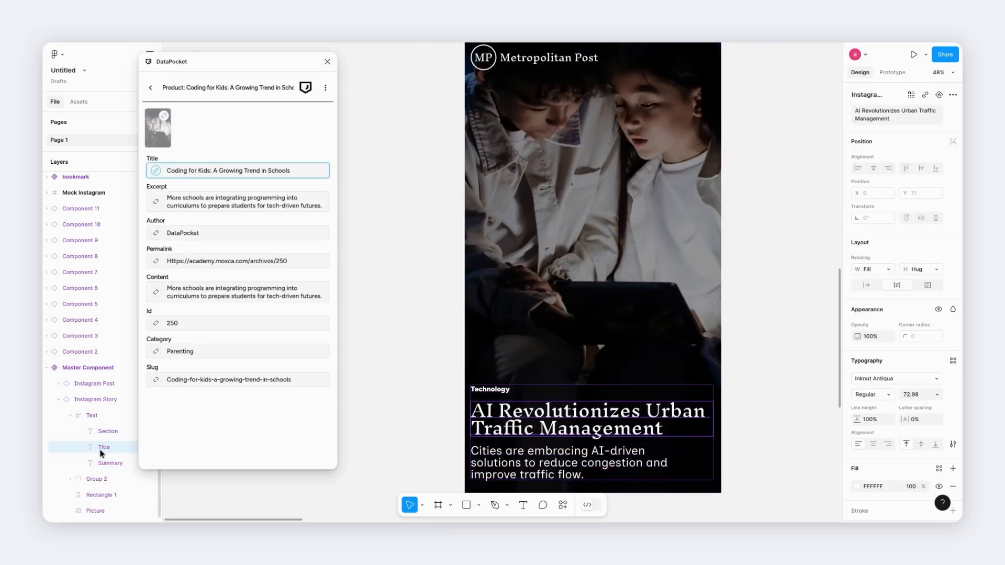
left_click(202, 177)
left_click(102, 462)
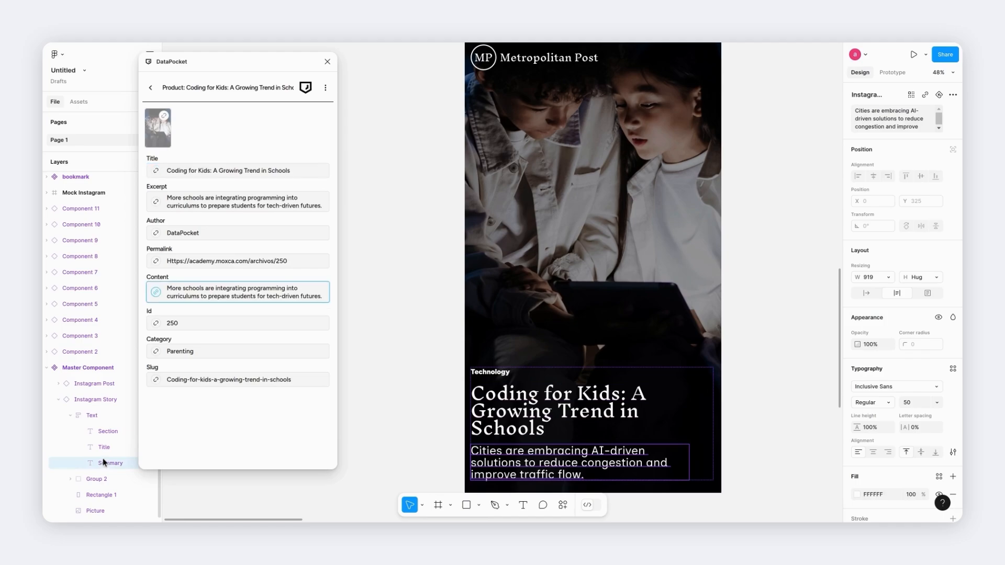
left_click(179, 296)
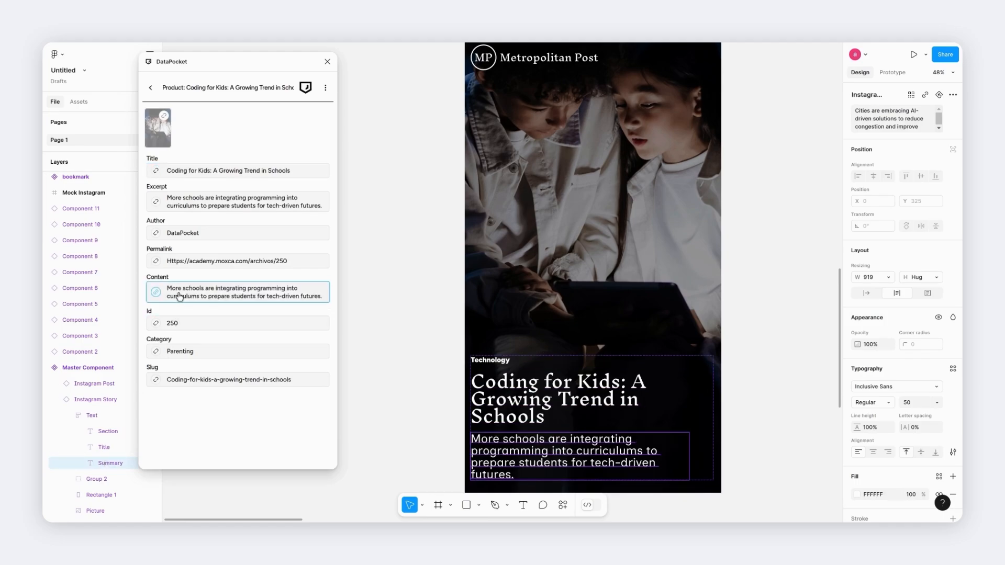
left_click(397, 295)
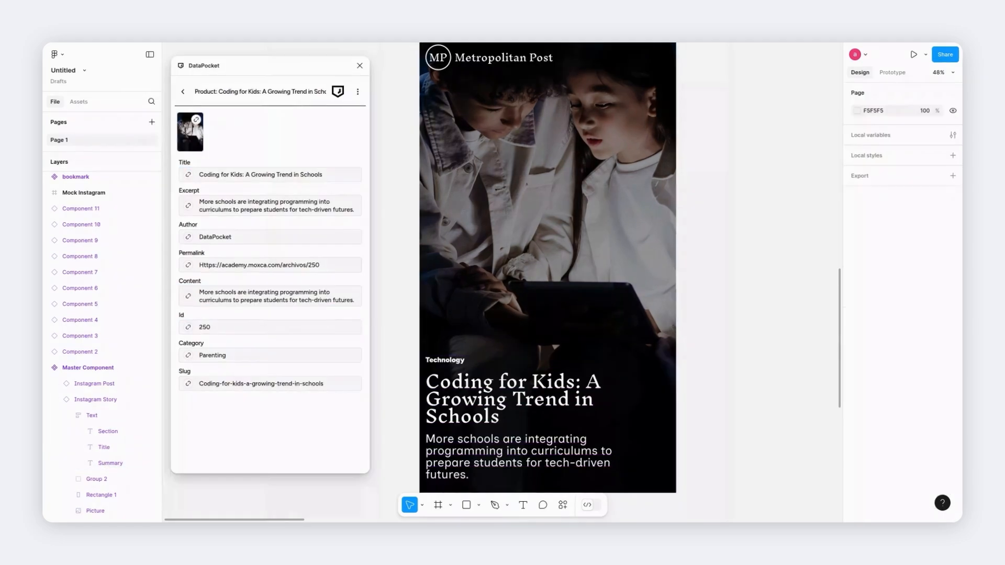
scroll(724, 377, "up", 3)
scroll(724, 377, "down", 5)
scroll(727, 377, "up", 3)
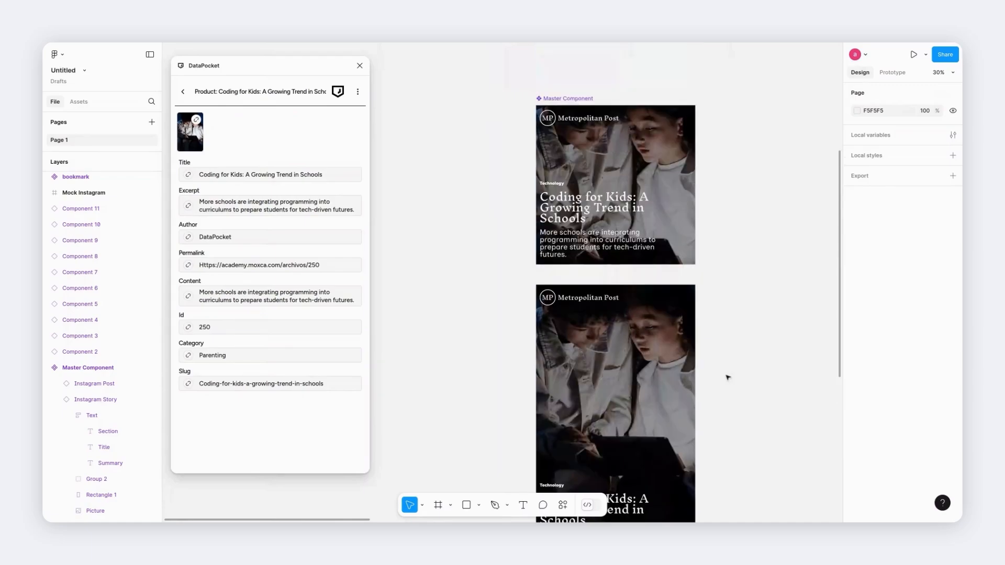
Step: Fill the whole Master Component from the WordPress post list with the EdTech Apps, Green Tech Startup and finally the Quantum Computing post
scroll(727, 377, "down", 2)
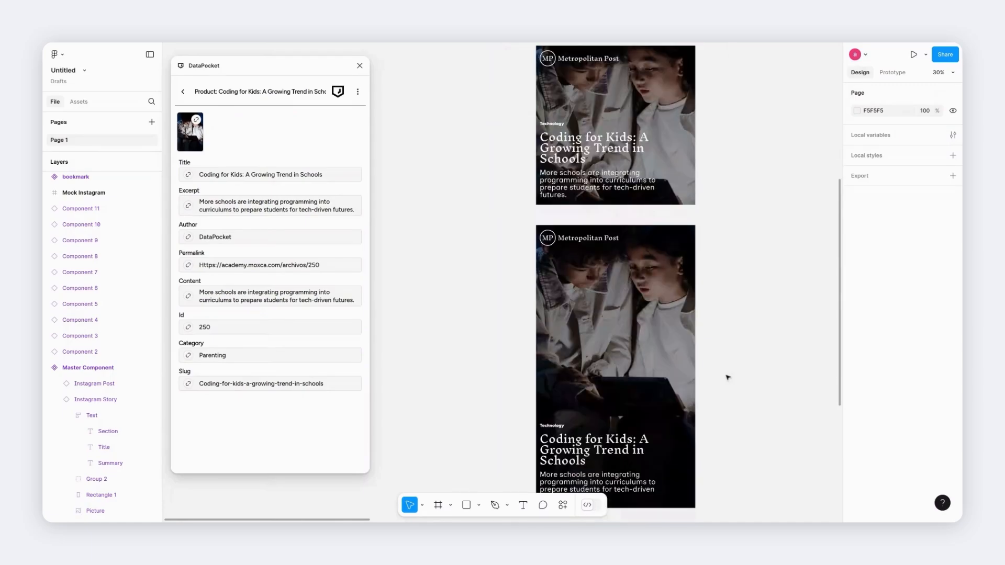
left_click(85, 367)
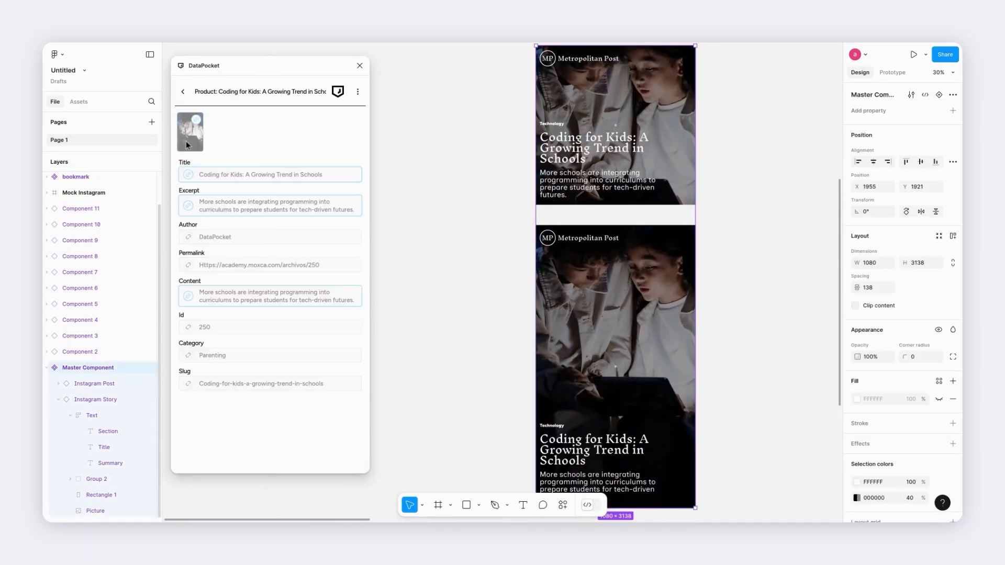
left_click(183, 91)
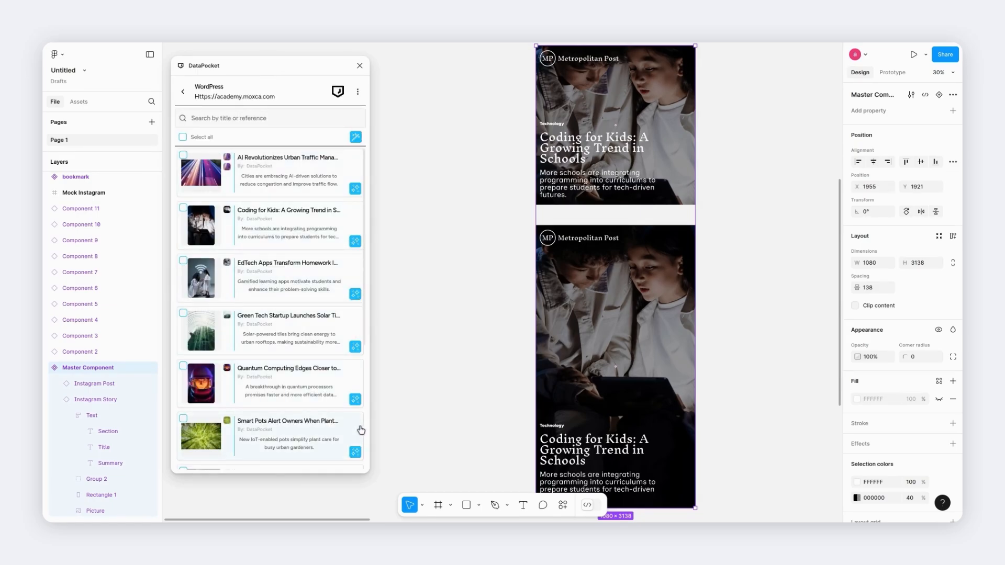
left_click(355, 294)
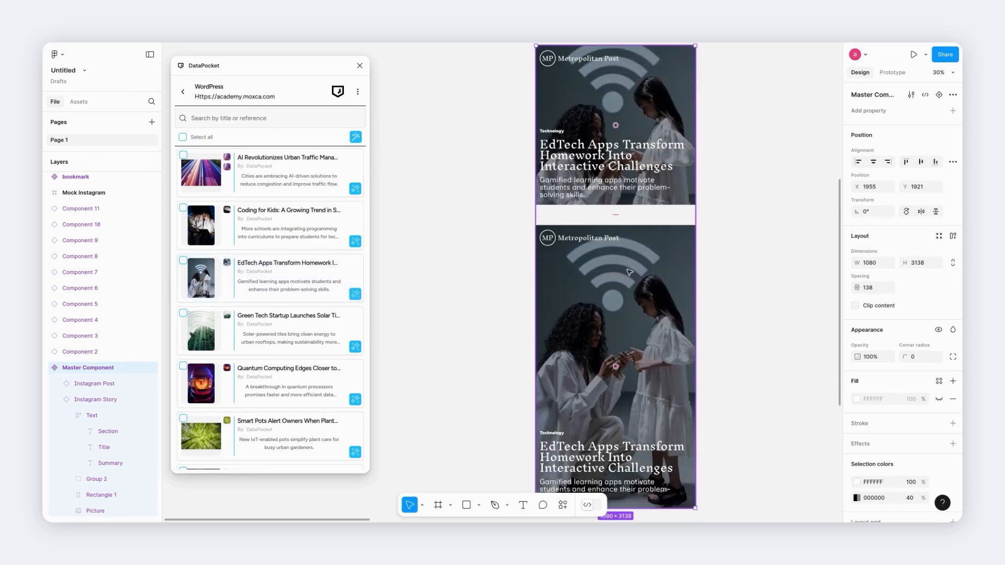
left_click(355, 347)
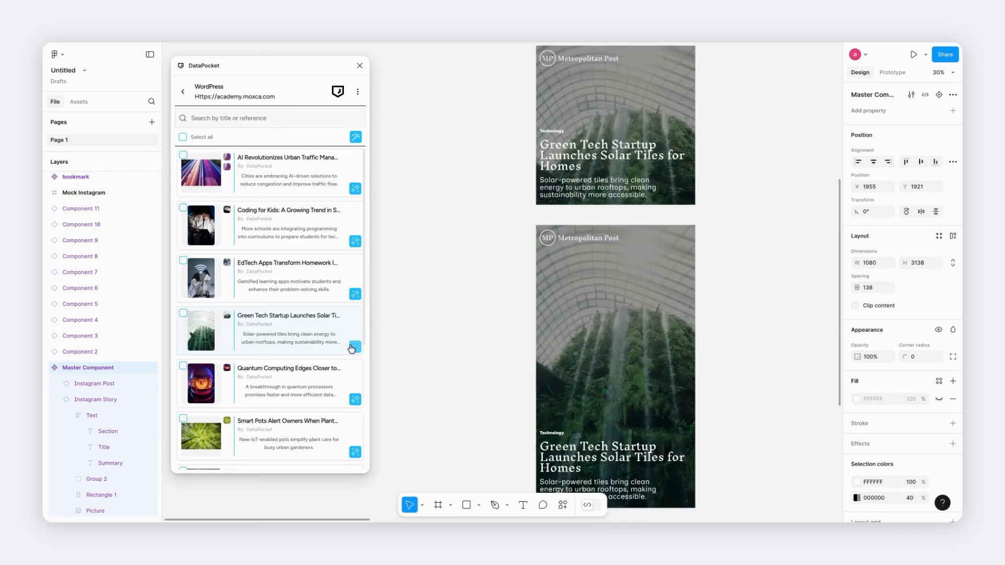
left_click(356, 400)
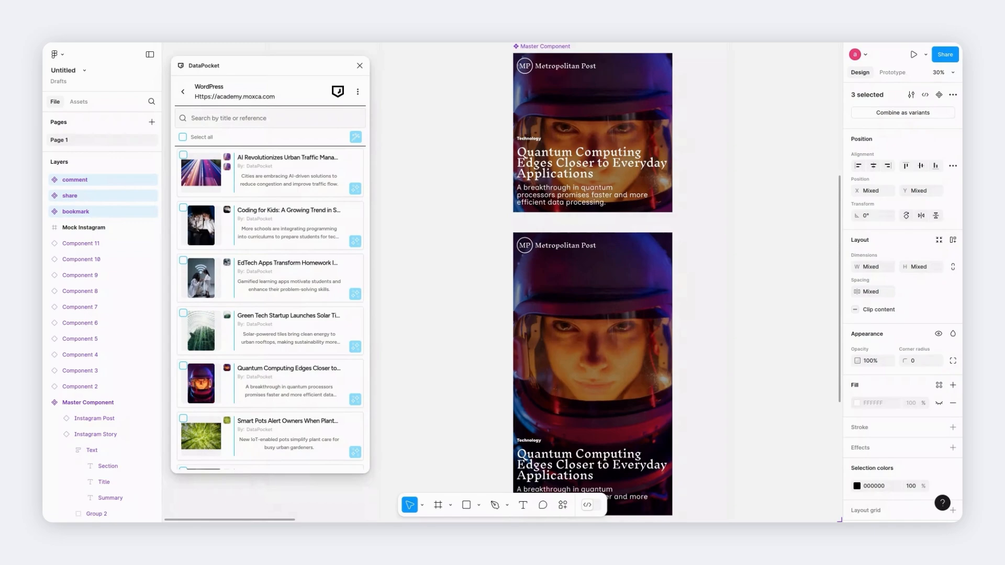
Step: Select all ten Master Component copies on the canvas, Component 2 to Component 11, and fill them in bulk with the WordPress posts
scroll(700, 278, "down", 5)
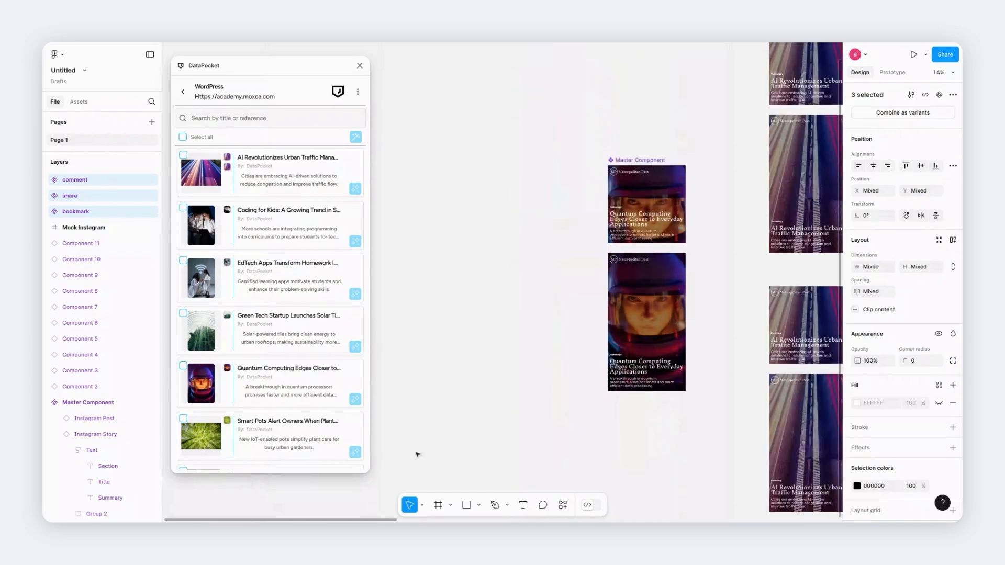
left_click_drag(360, 518, 455, 521)
scroll(571, 378, "down", 3)
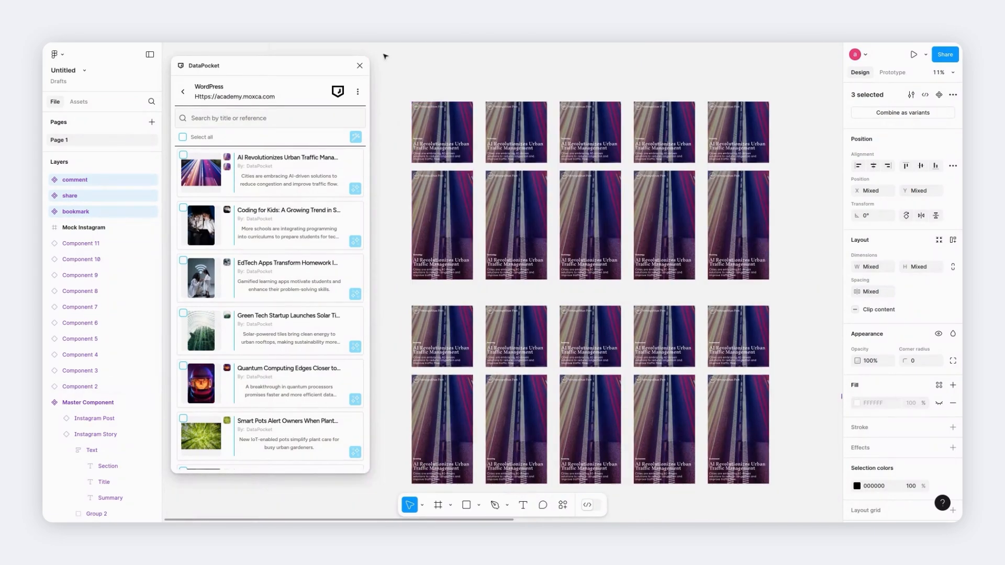
left_click_drag(386, 61, 671, 356)
left_click_drag(764, 455, 780, 501)
left_click(355, 137)
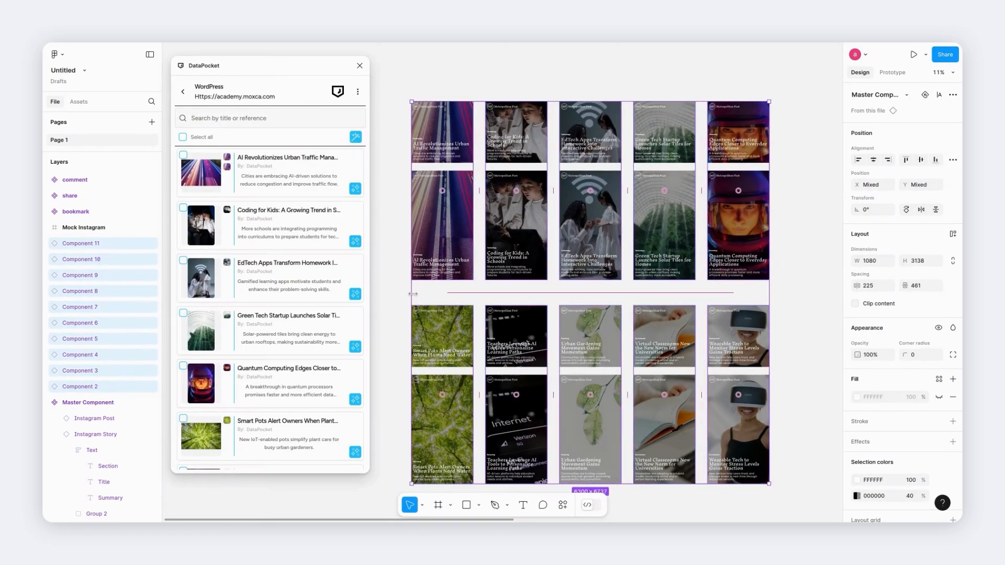
left_click(404, 428)
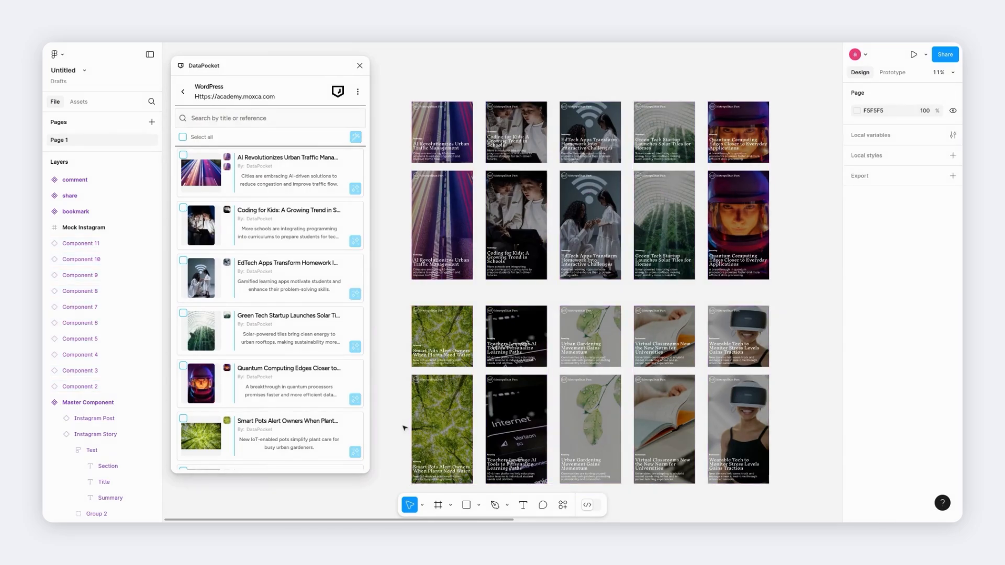